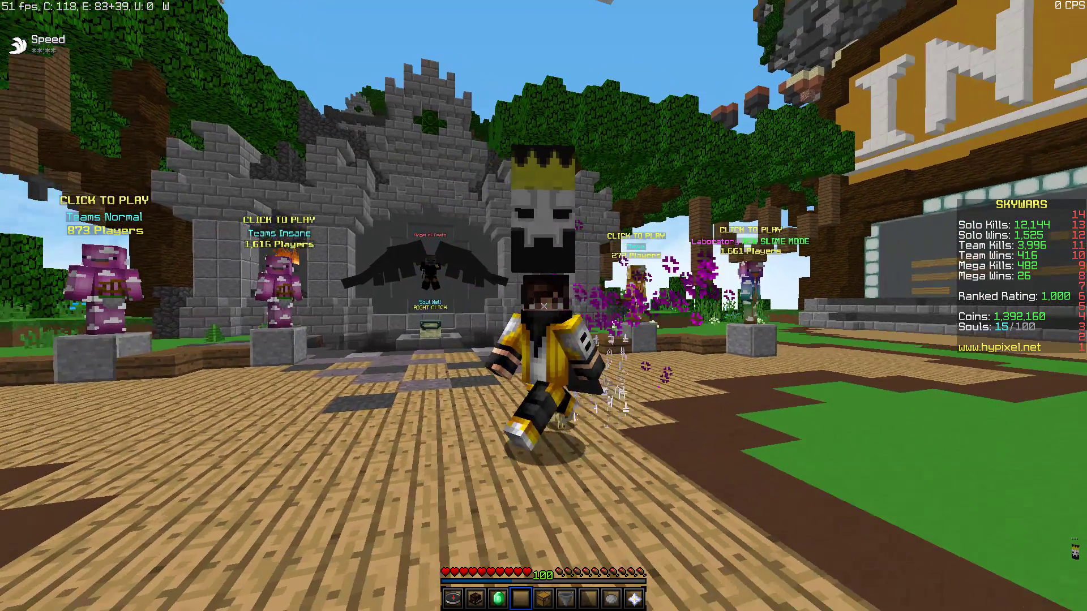
# - Disconnect, set Hypixel's Server Resource Packs option to Prompt, and reconnect to Hypixel
pyautogui.press('Escape')
pyautogui.click(552, 287)
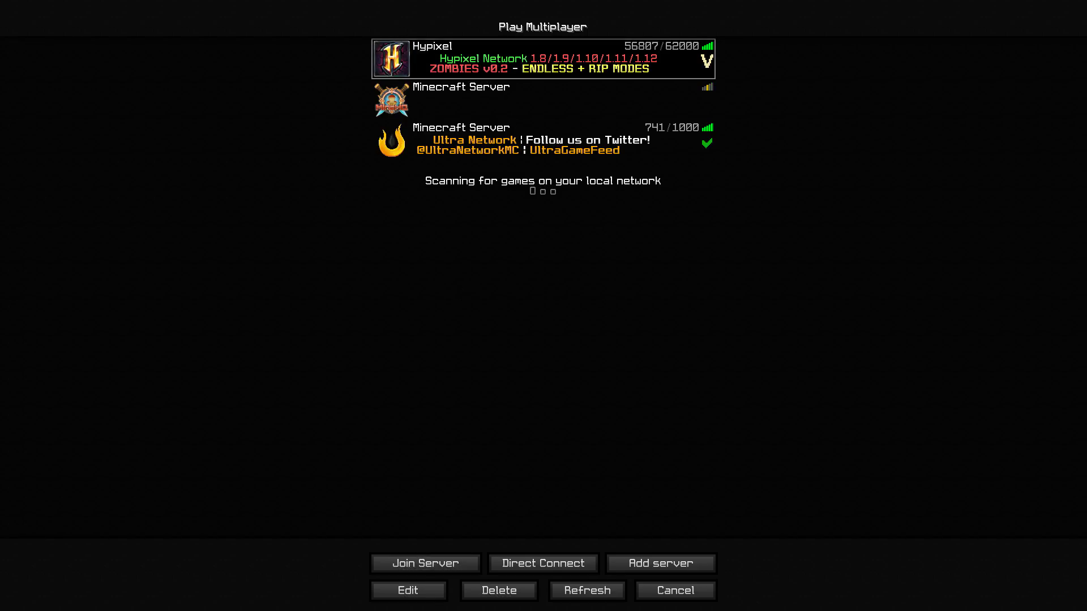
pyautogui.click(408, 590)
pyautogui.click(520, 244)
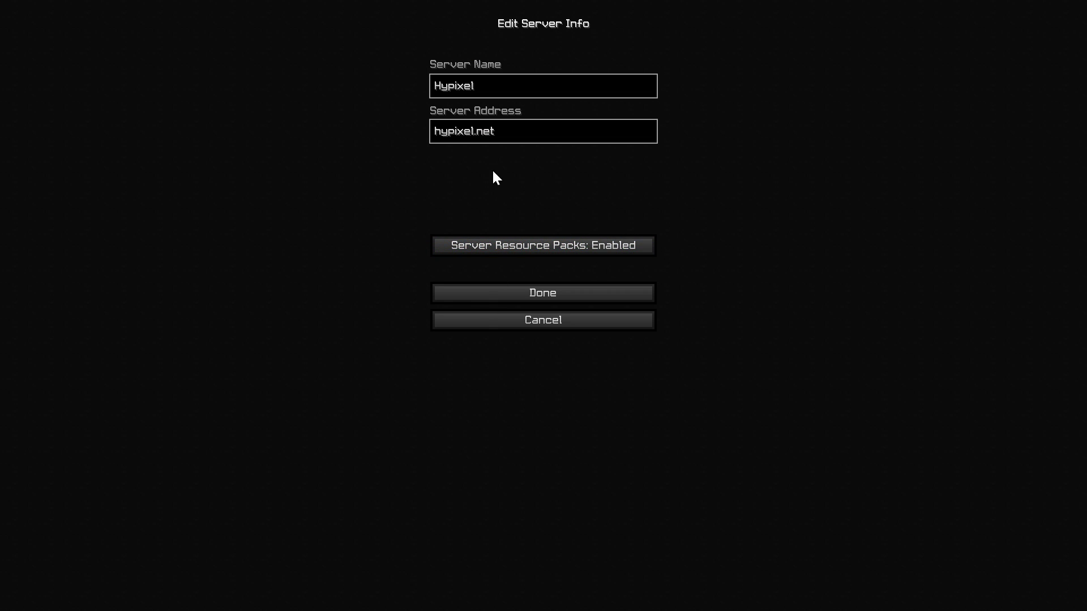
pyautogui.click(580, 250)
pyautogui.click(569, 292)
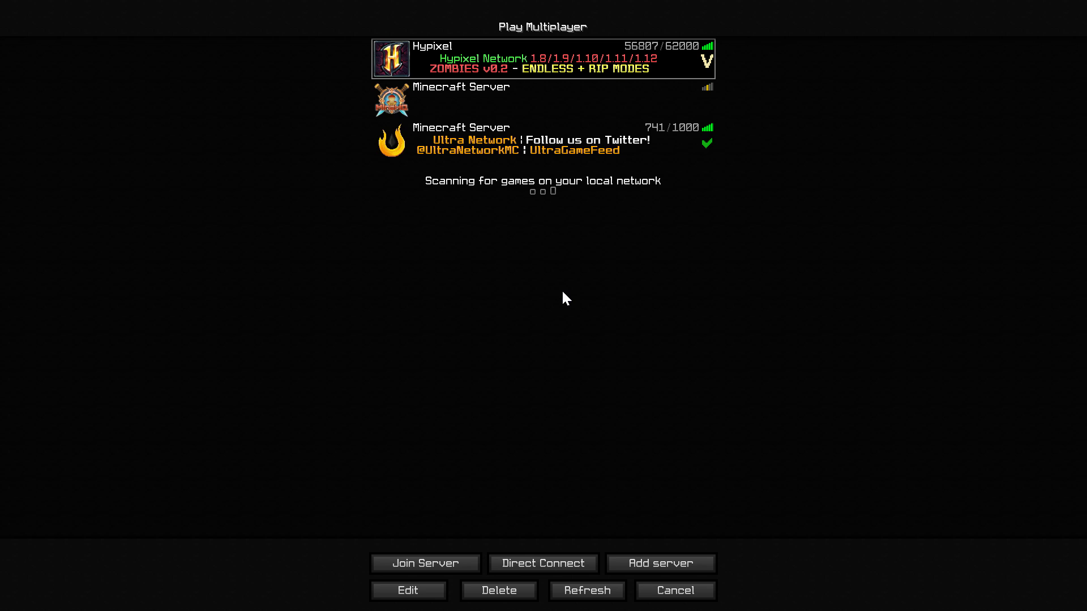
pyautogui.click(392, 64)
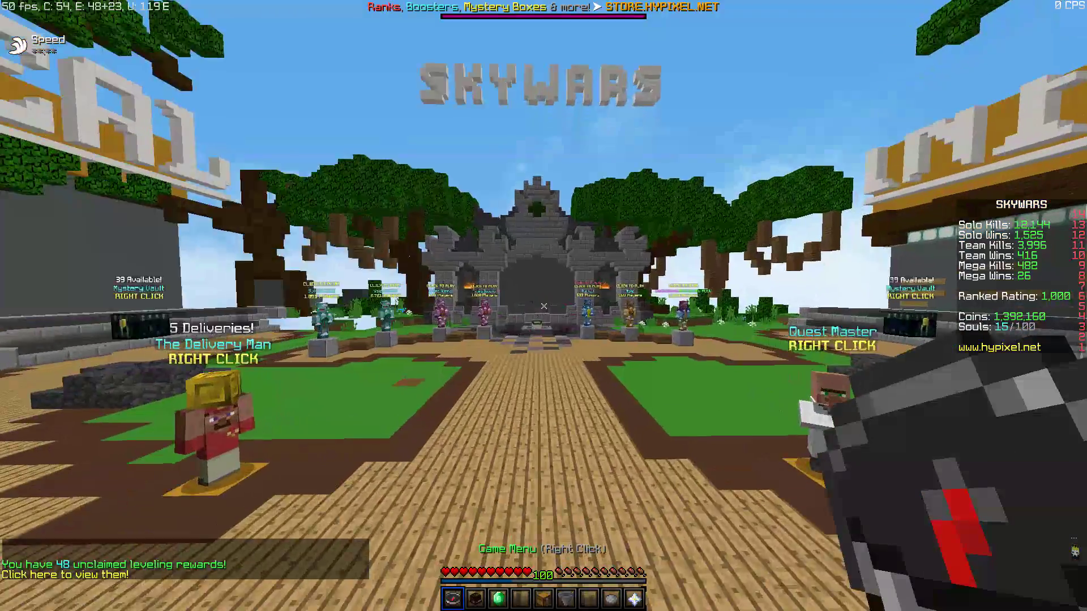
# - Join the Cops and Crims lobby from the Game Menu compass
pyautogui.rightClick(544, 305)
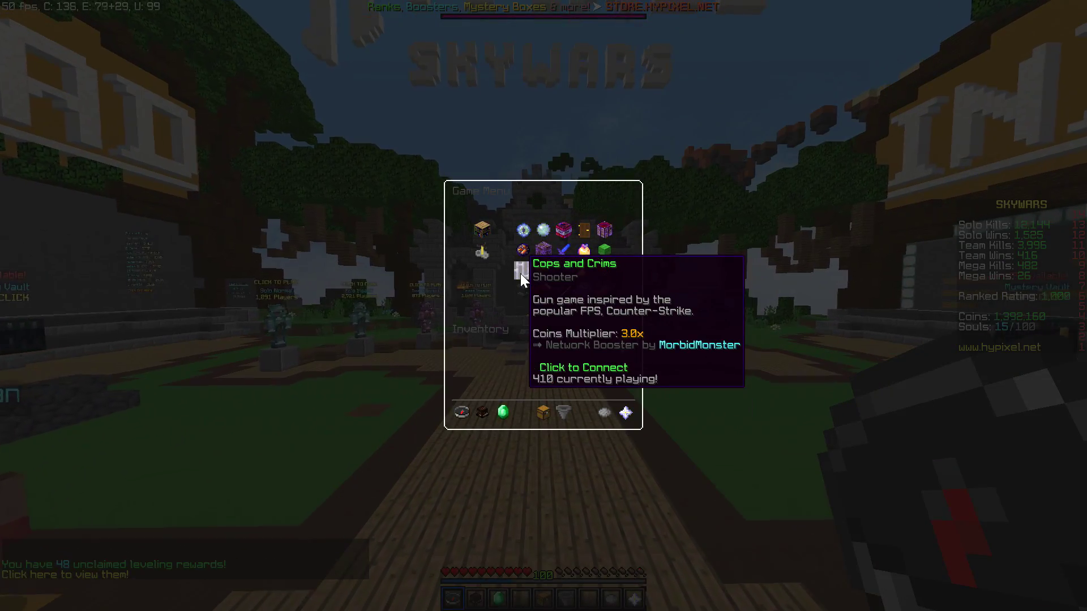
pyautogui.click(521, 273)
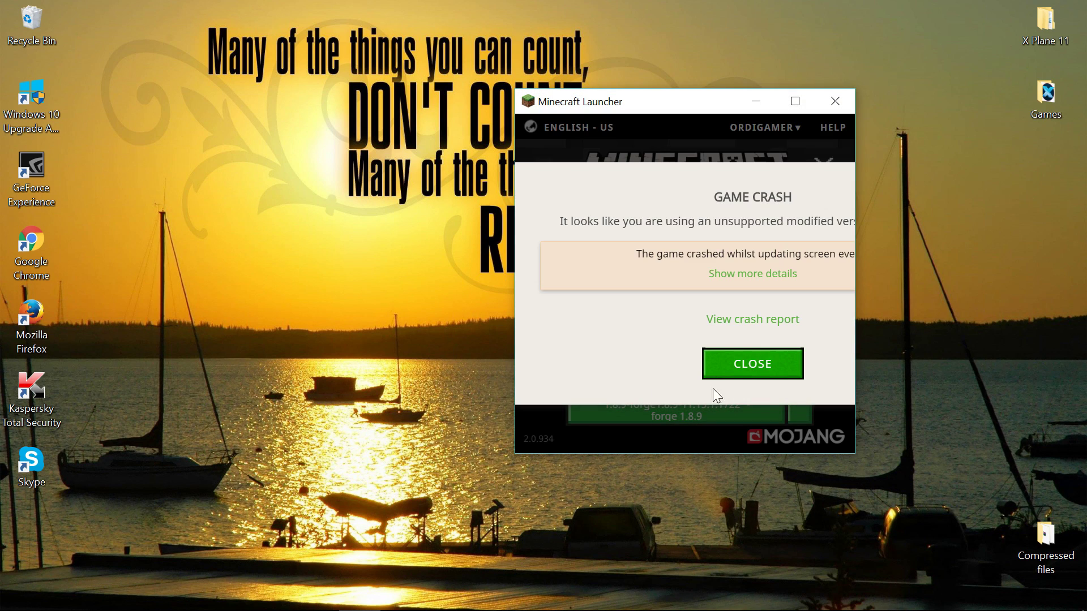
# - Close the GAME CRASH notice in the Minecraft Launcher
pyautogui.click(753, 367)
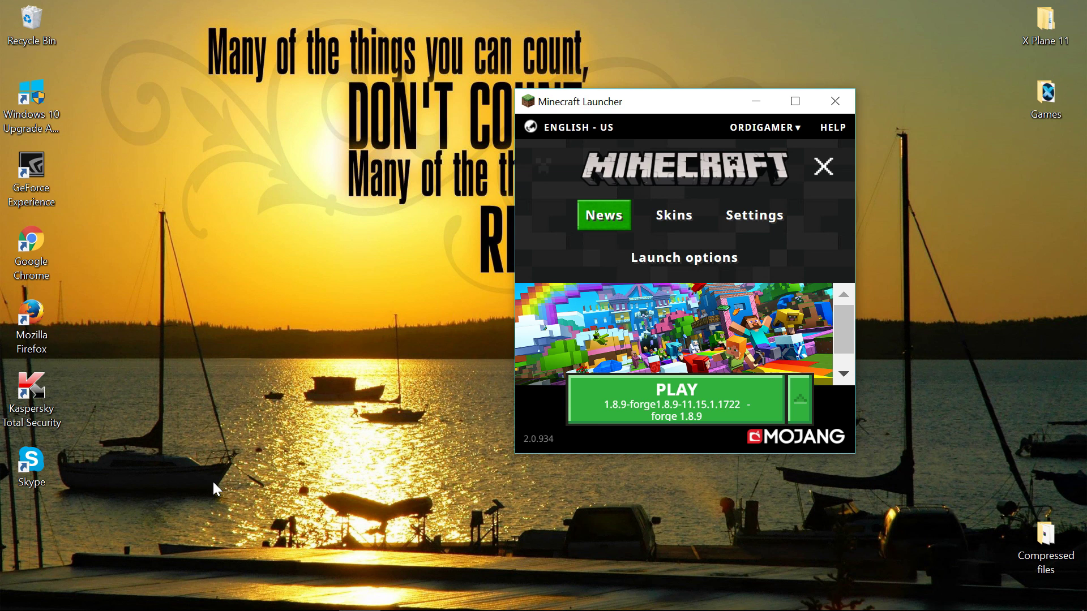
# - Run %appdata% from the Run dialog to open the Roaming folder
pyautogui.press('super+r')
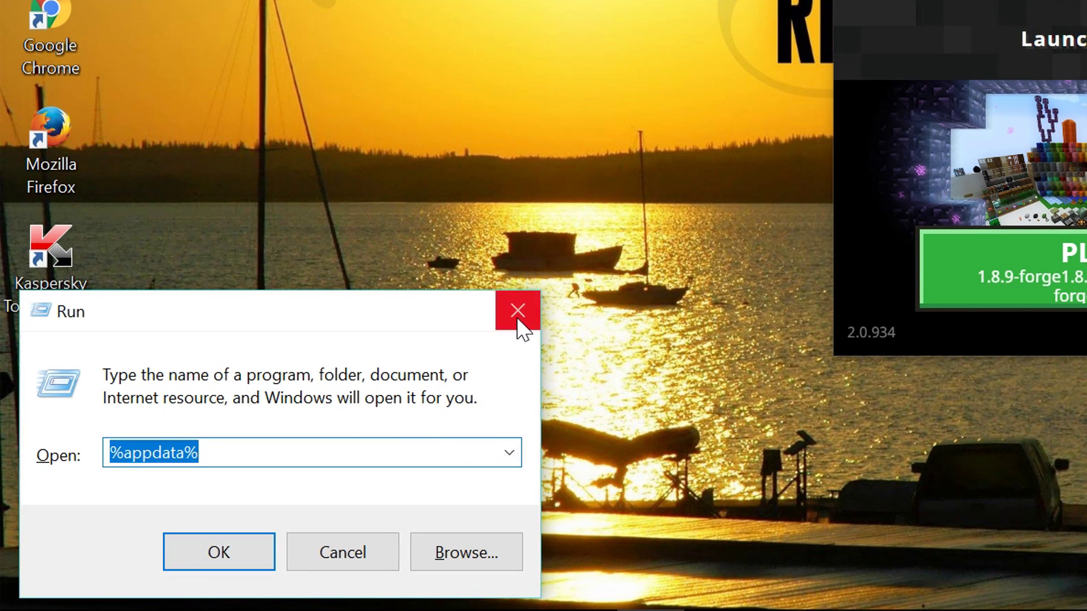
pyautogui.click(320, 425)
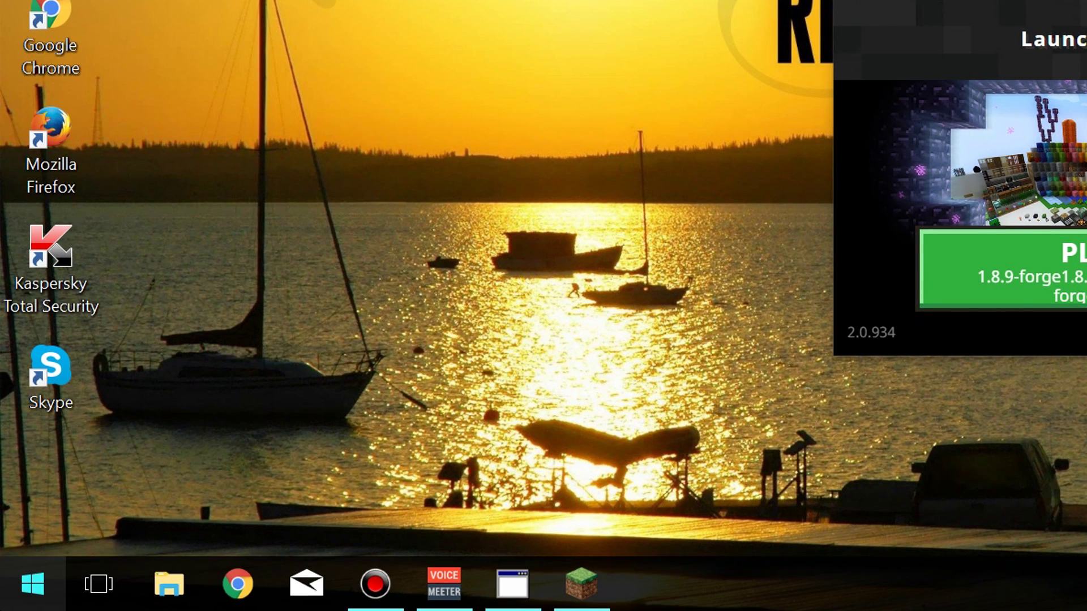
pyautogui.rightClick(25, 561)
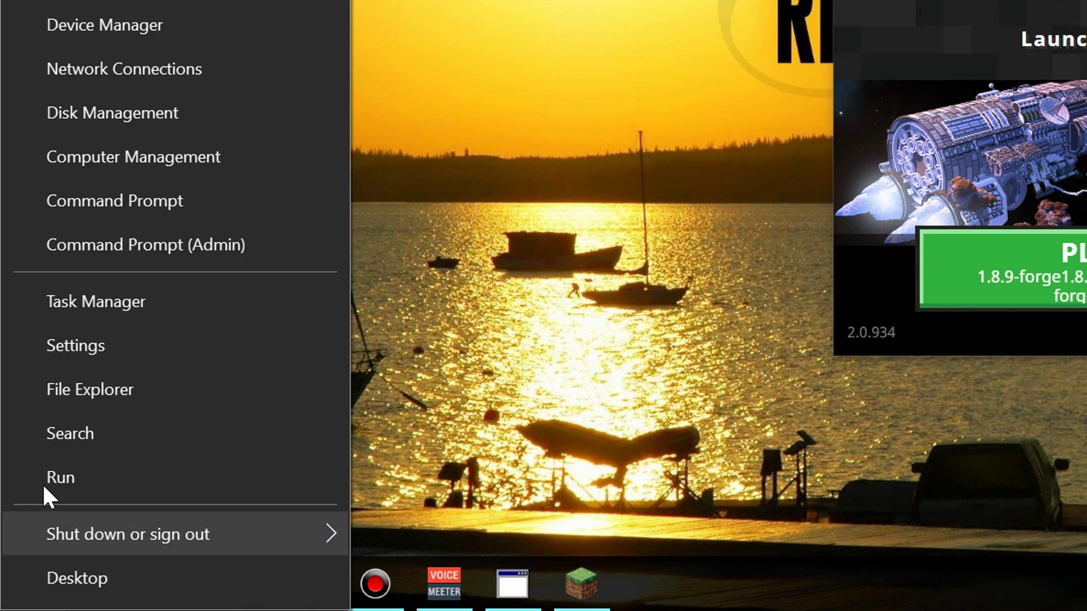
pyautogui.click(90, 477)
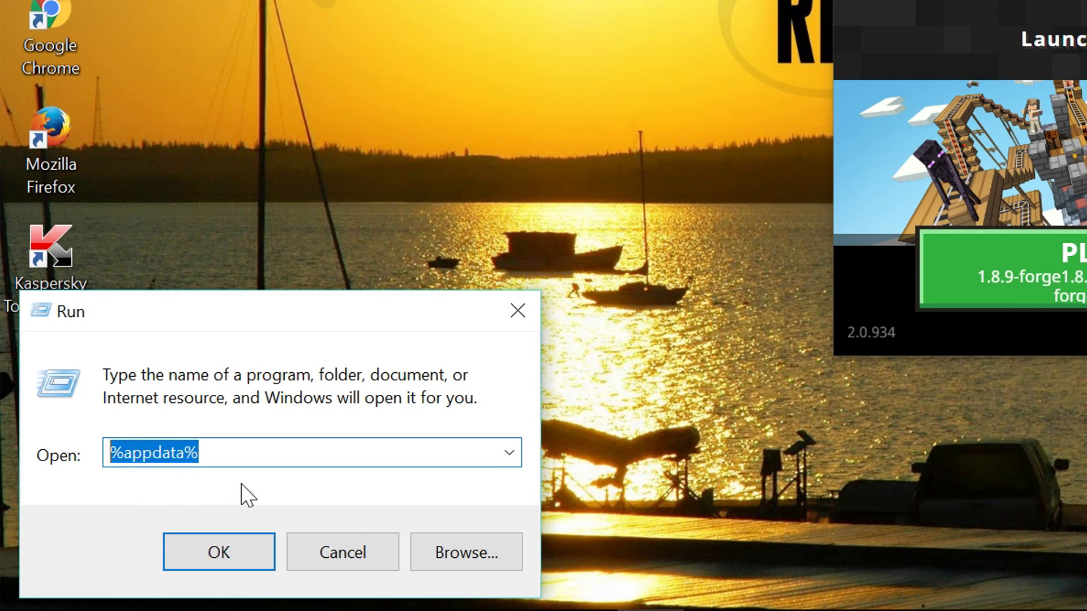
pyautogui.click(239, 563)
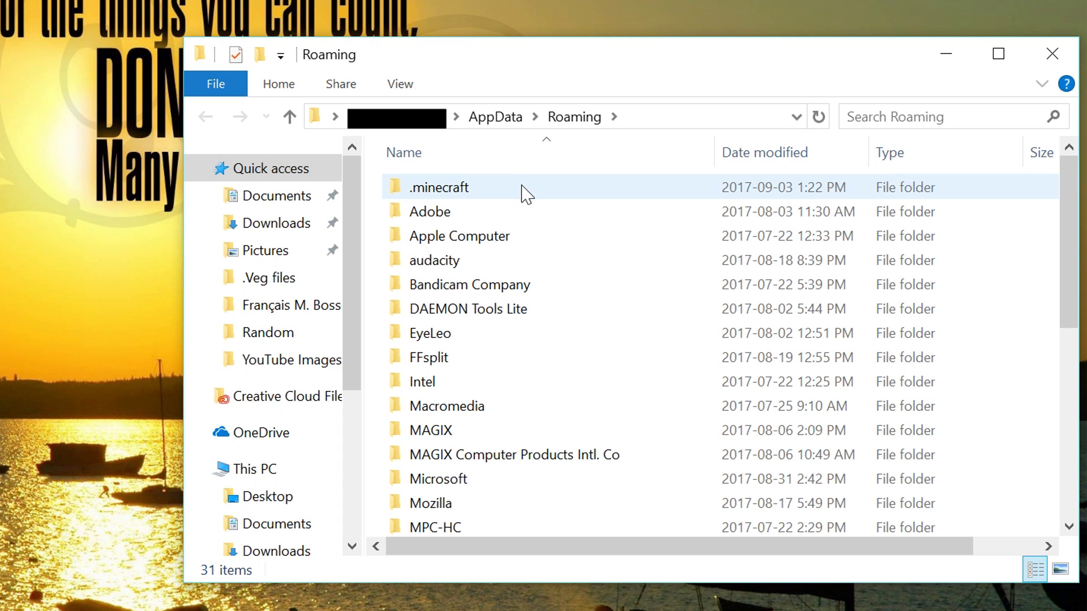
pyautogui.scroll(-1, 522, 194)
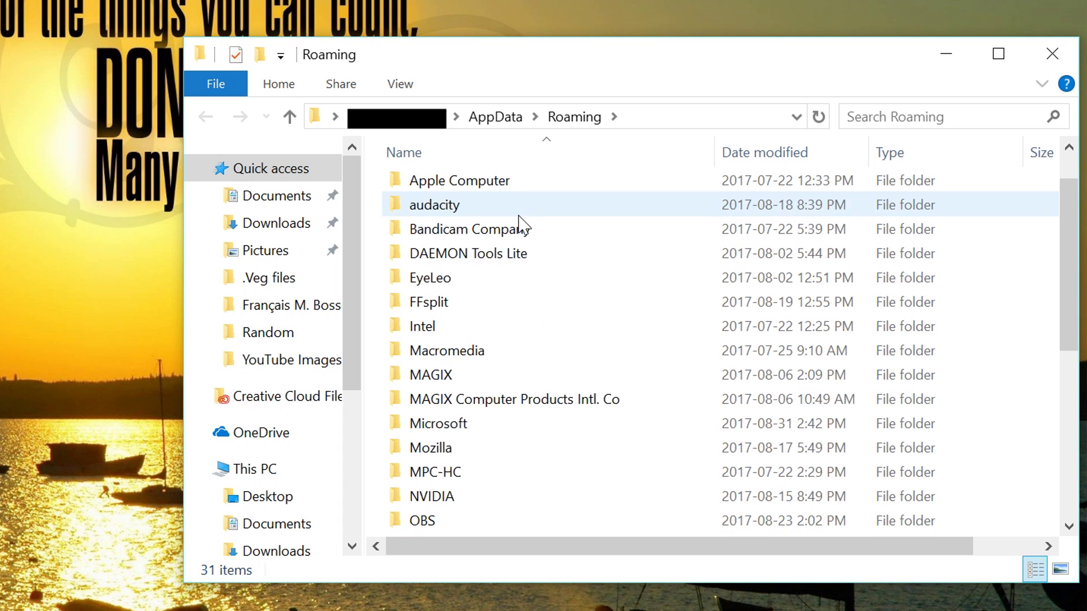
pyautogui.scroll(1, 502, 196)
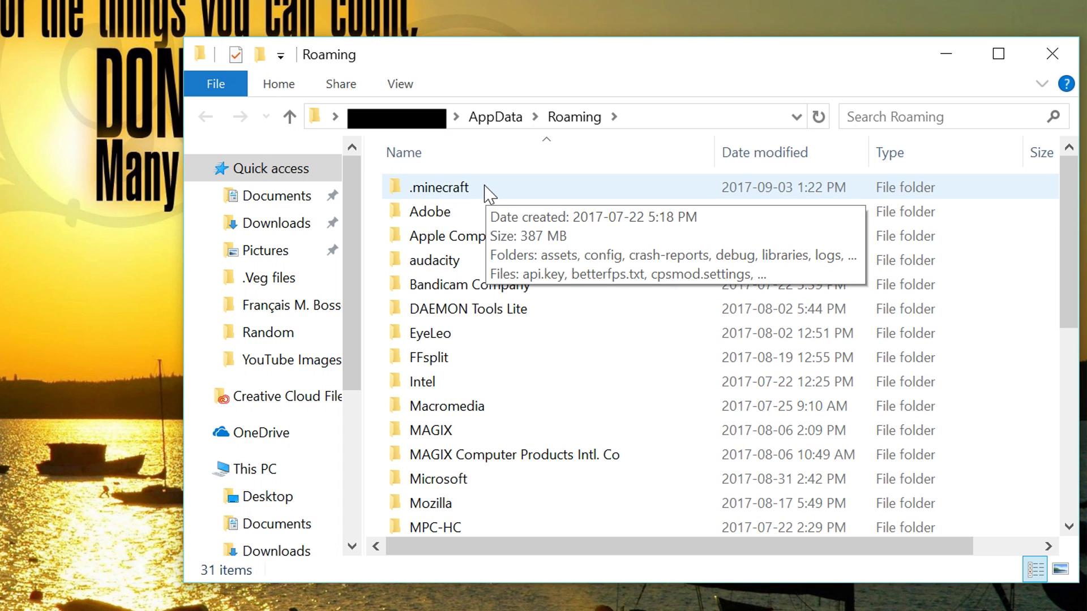
# - Open the .minecraft folder from the Roaming file list
pyautogui.doubleClick(424, 197)
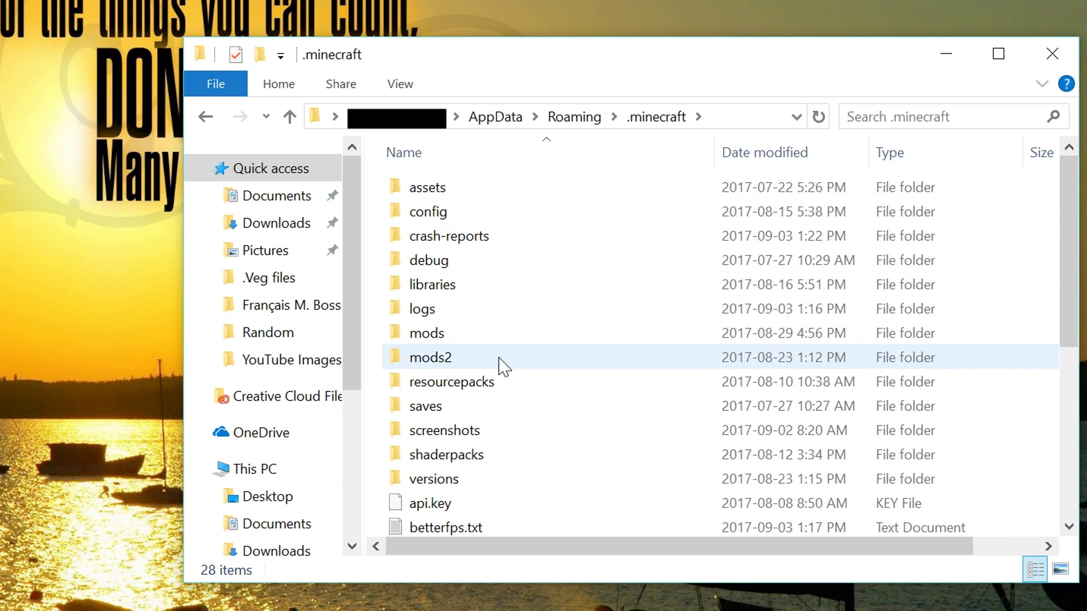
pyautogui.scroll(-3, 516, 312)
pyautogui.scroll(3, 516, 312)
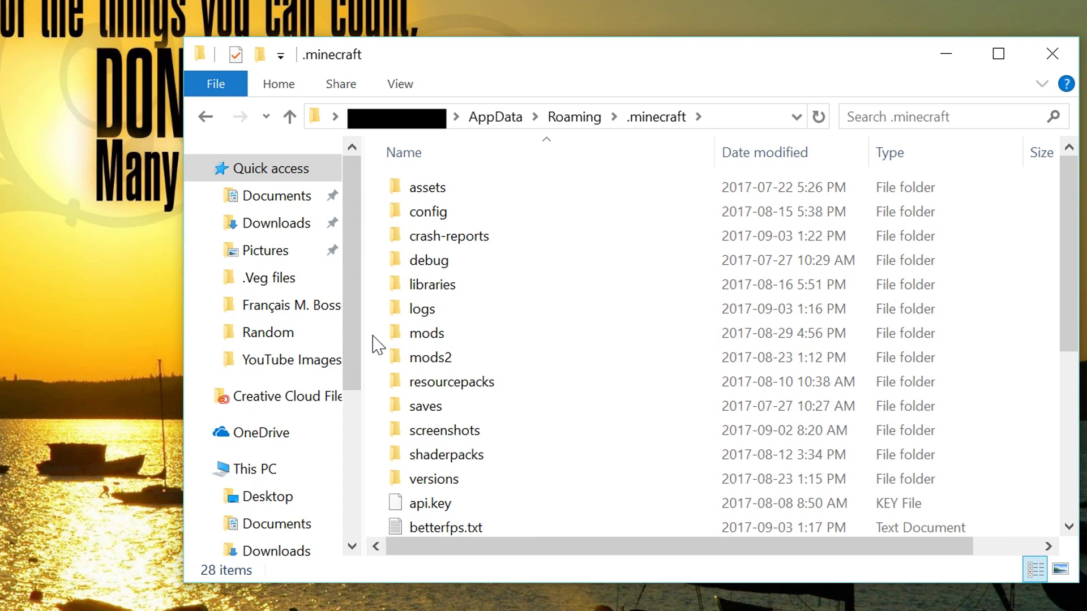
# - Make a new folder in .minecraft named 'server-resource-packs'
pyautogui.rightClick(374, 336)
pyautogui.rightClick(381, 287)
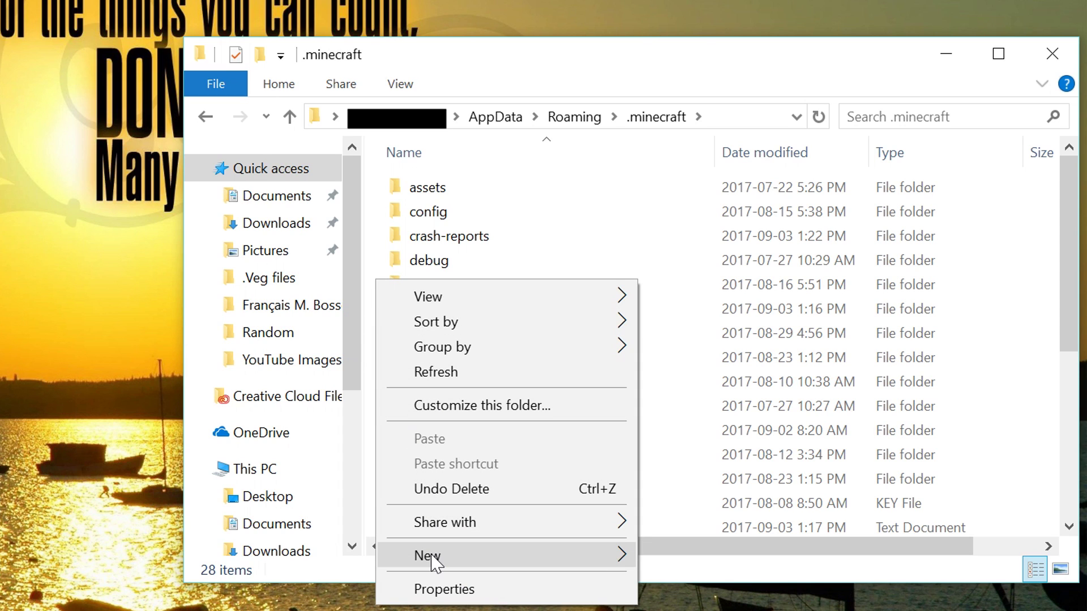
pyautogui.moveTo(427, 555)
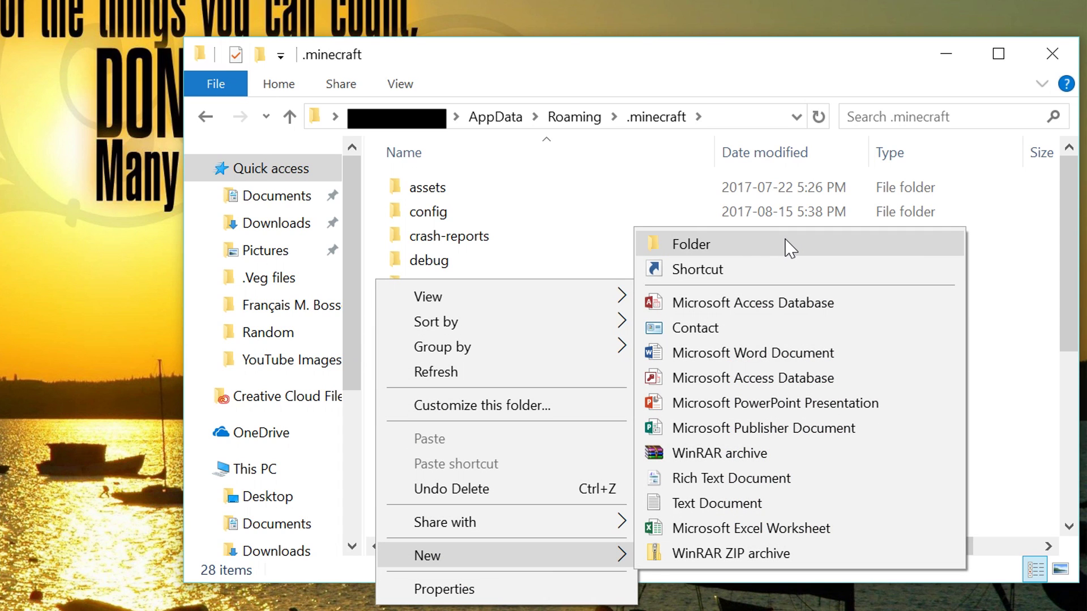
pyautogui.click(789, 248)
pyautogui.press('BackSpace')
pyautogui.write('server-resource-packs')
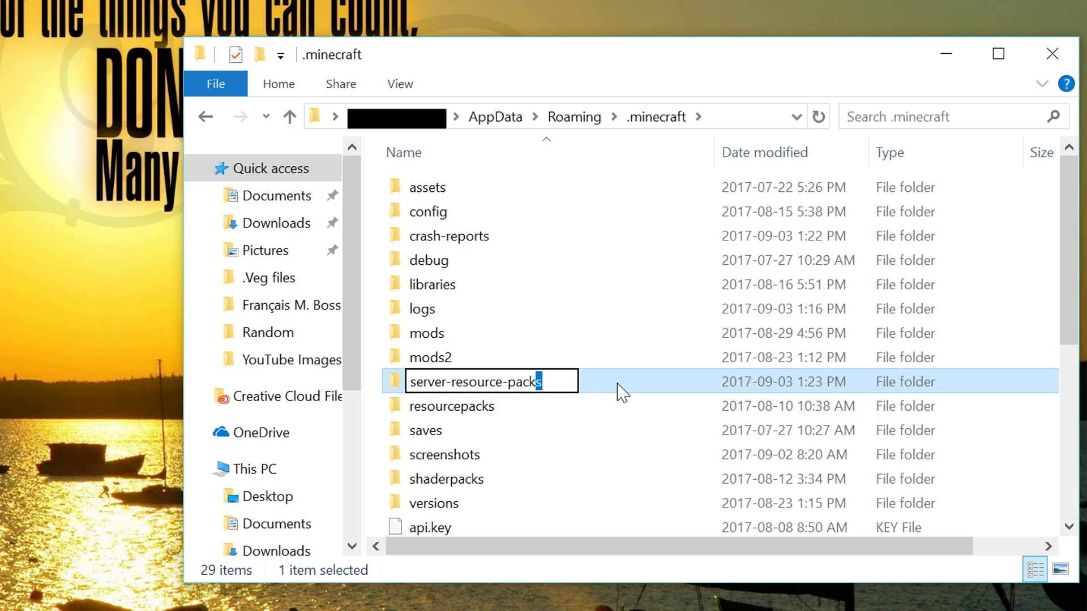
pyautogui.press('Return')
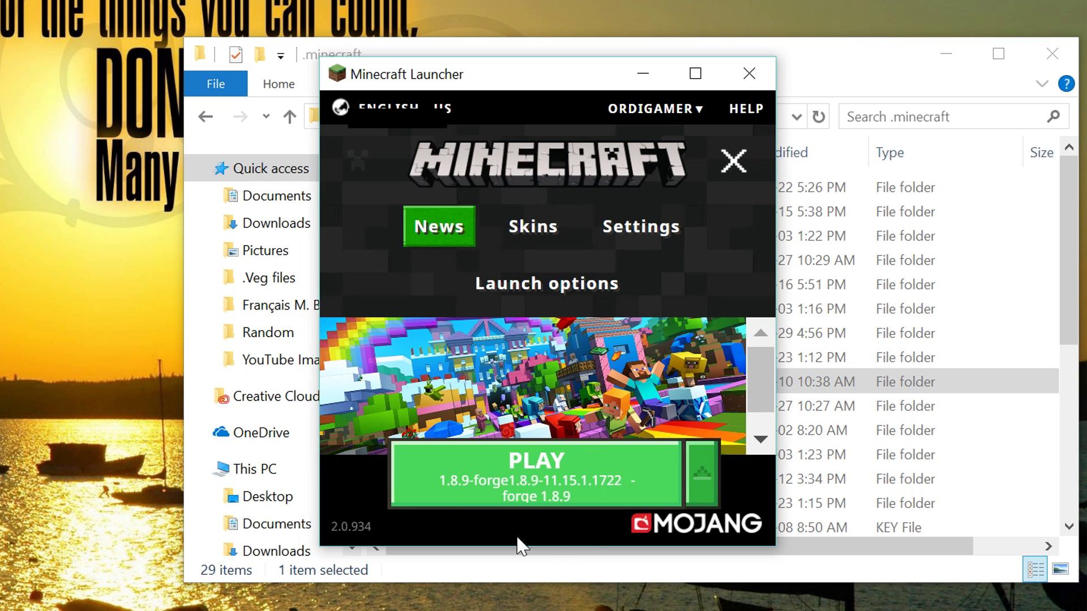
# - Launch the 1.8.9 Forge profile from the Minecraft Launcher
pyautogui.click(544, 476)
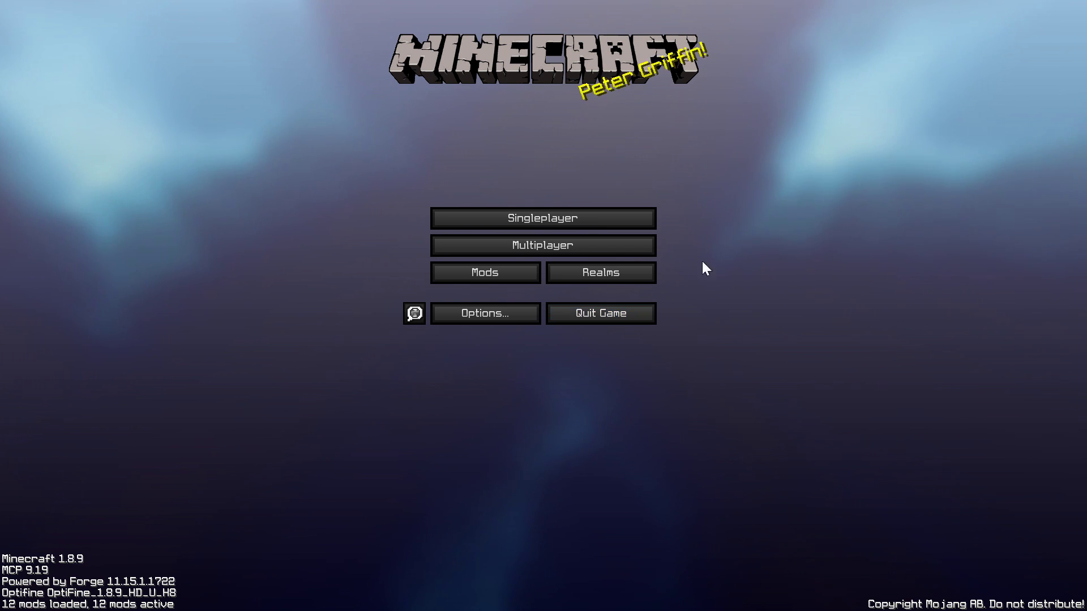
# - Connect to the Hypixel server from the Multiplayer server list
pyautogui.click(629, 244)
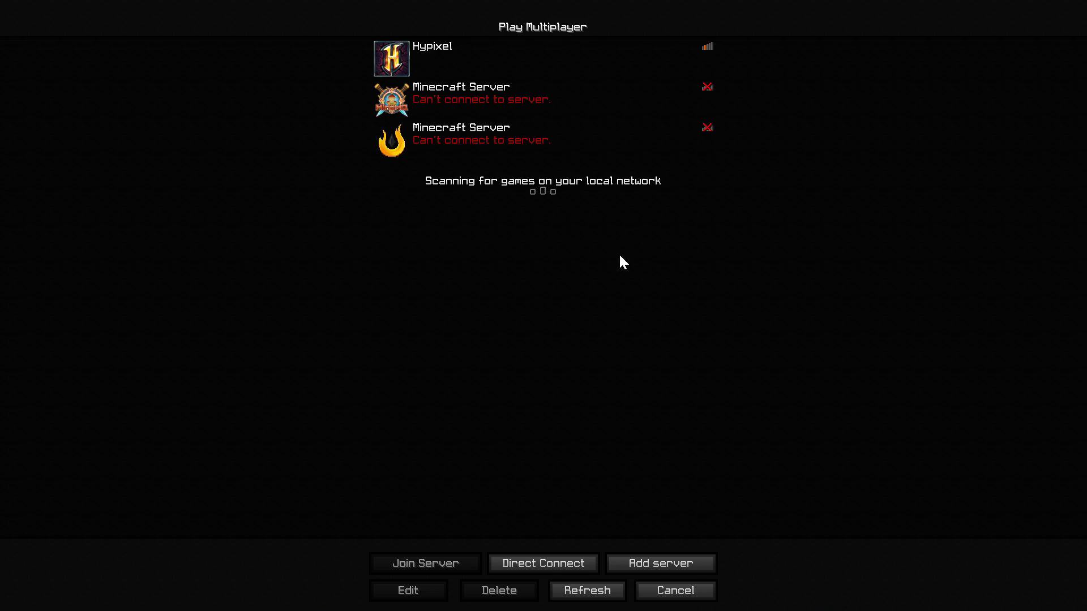
pyautogui.click(403, 63)
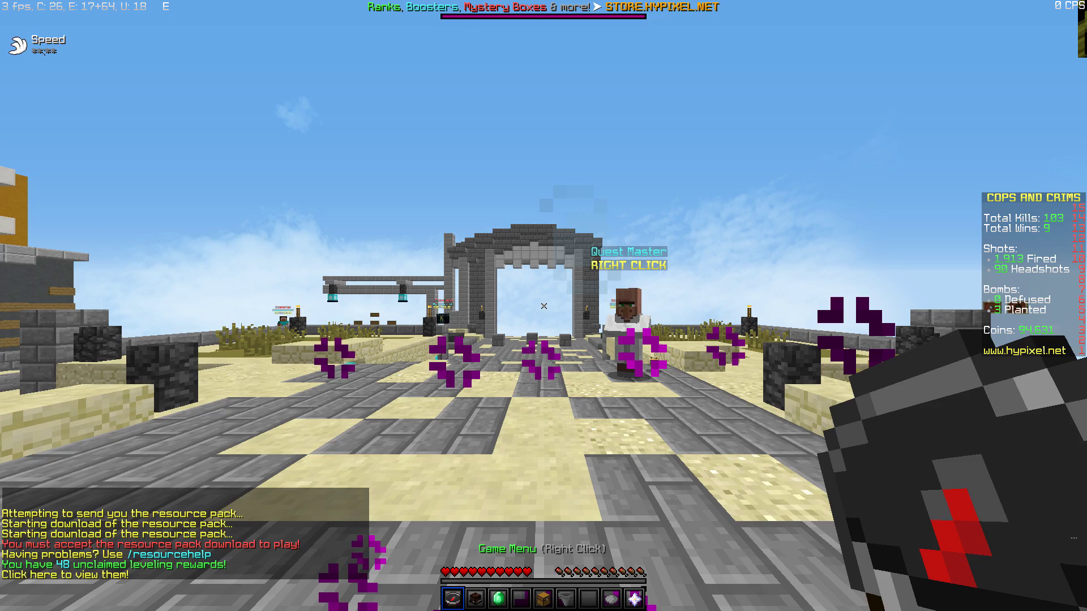
# - Switch to third-person view and walk through the lobby toward the Mystery Vault
pyautogui.press('F5')
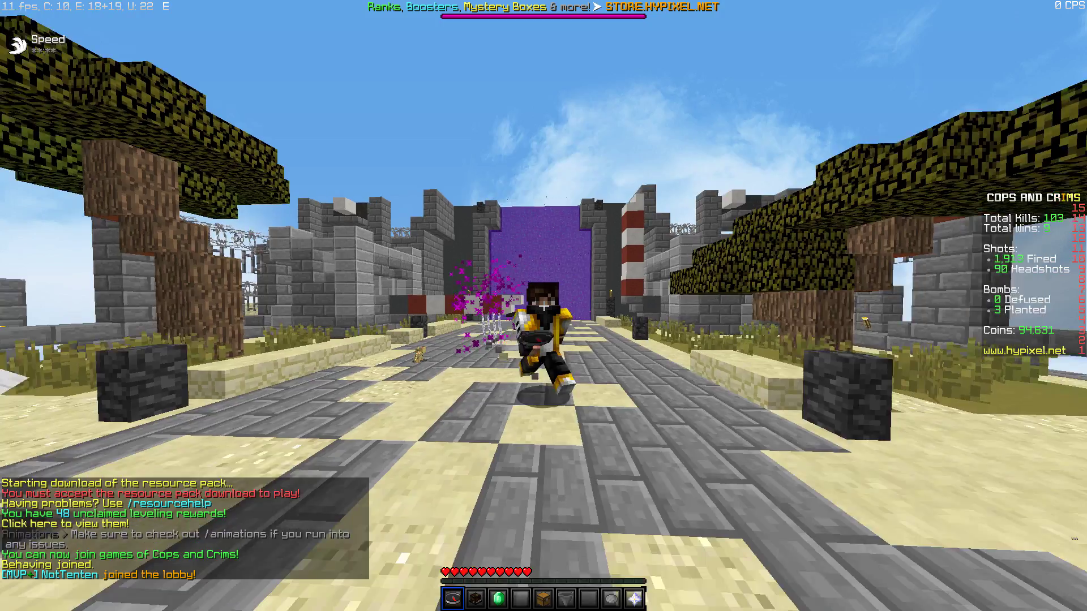
pyautogui.press('F5')
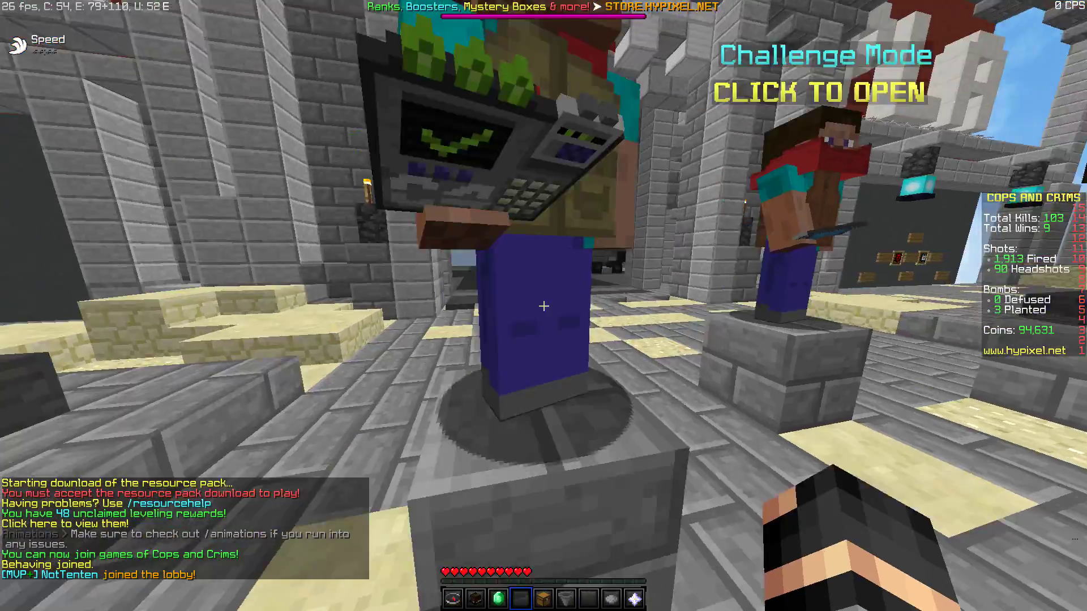
pyautogui.press('F5')
pyautogui.press('w')
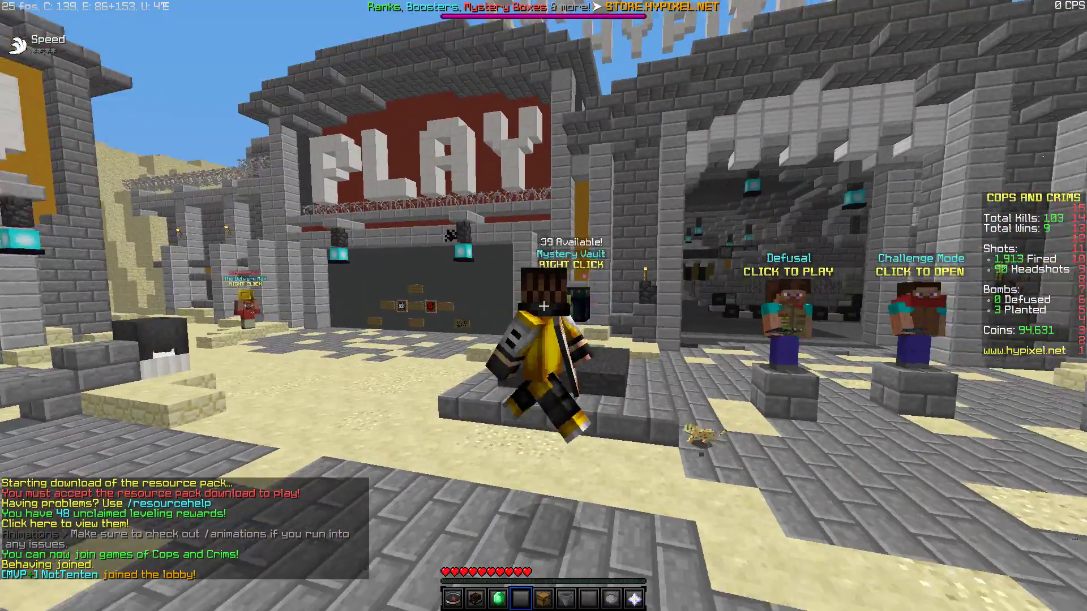
pyautogui.press('w')
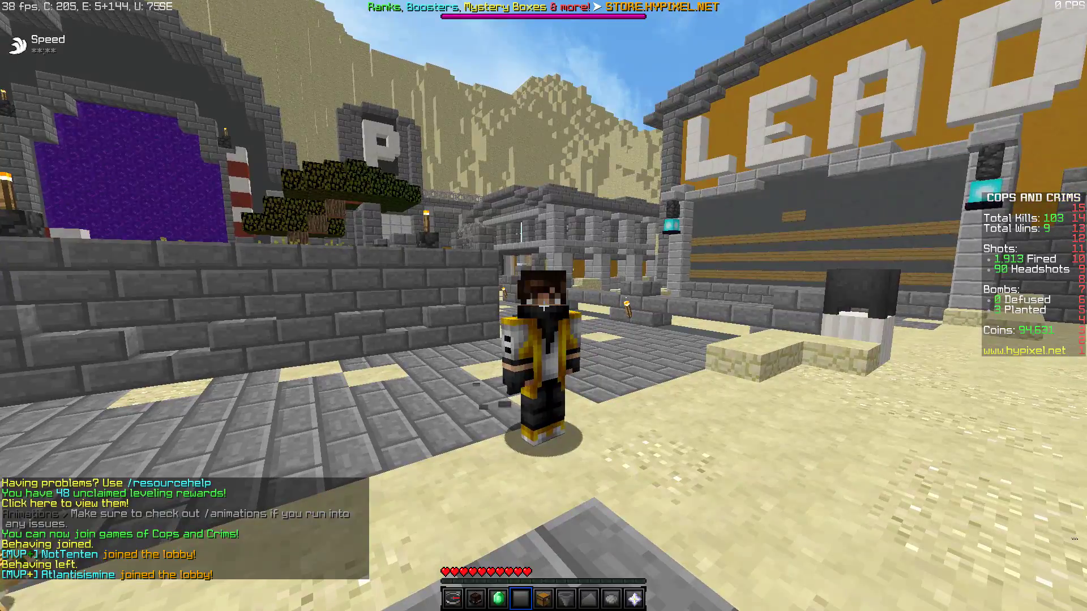
pyautogui.press('w')
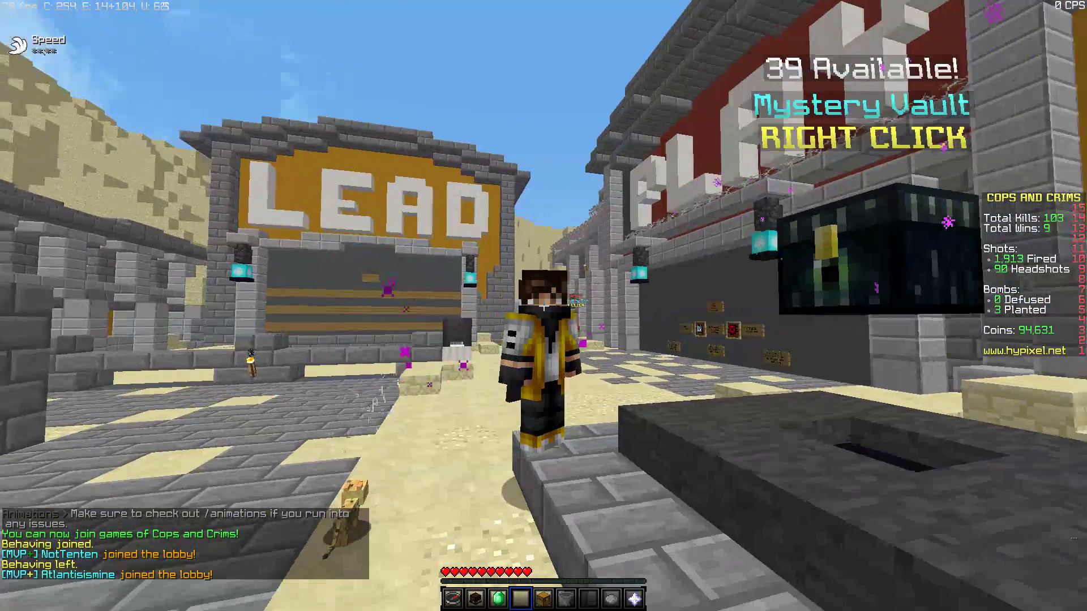
pyautogui.press('w')
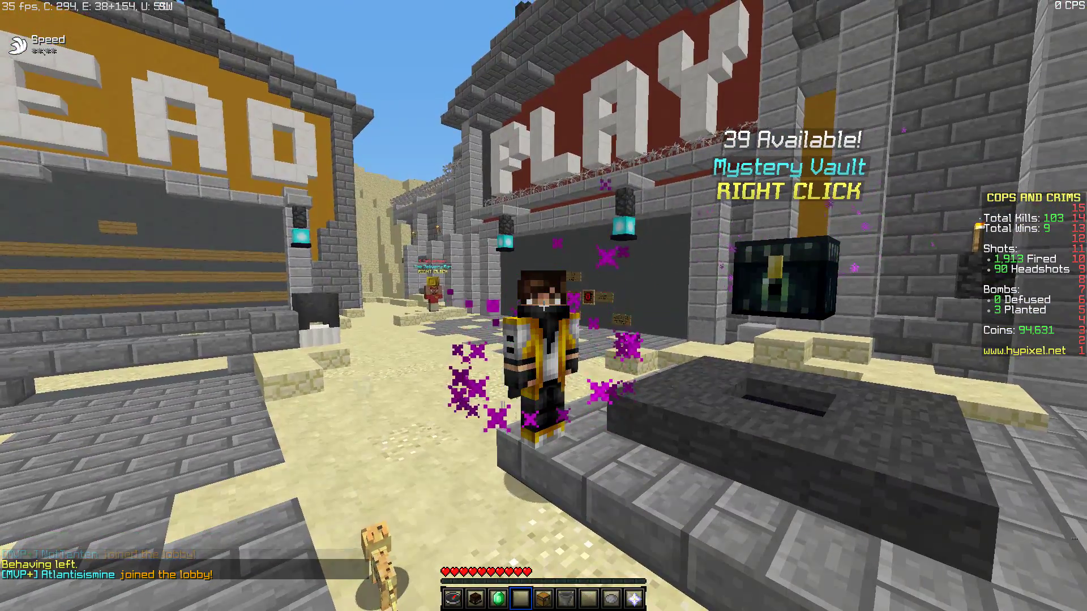